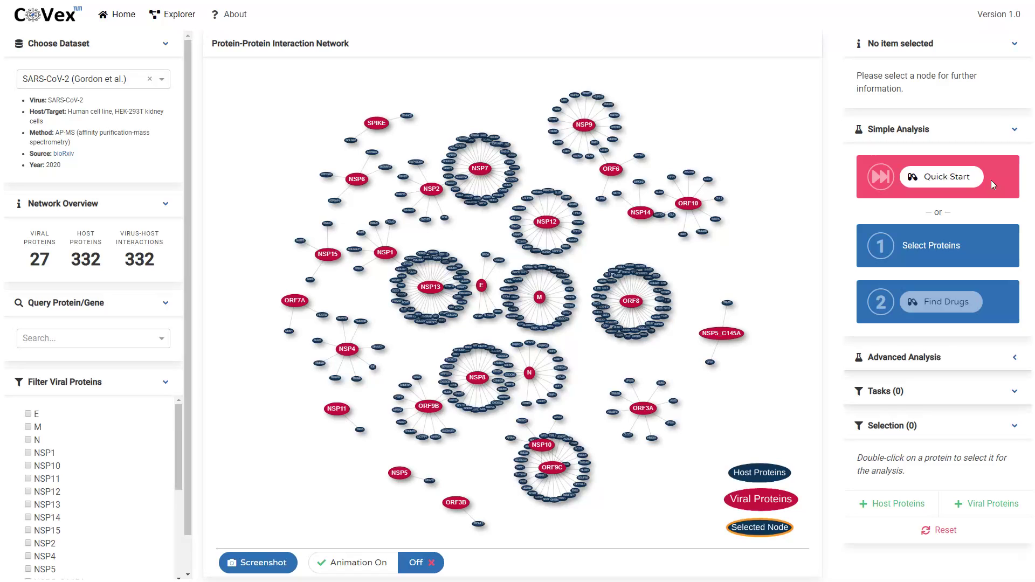
Select NSP5_C145A, ORF3A, ORF8, M and NSP12 in the network and run a Simple Analysis drug search
click(728, 335)
double_click(728, 335)
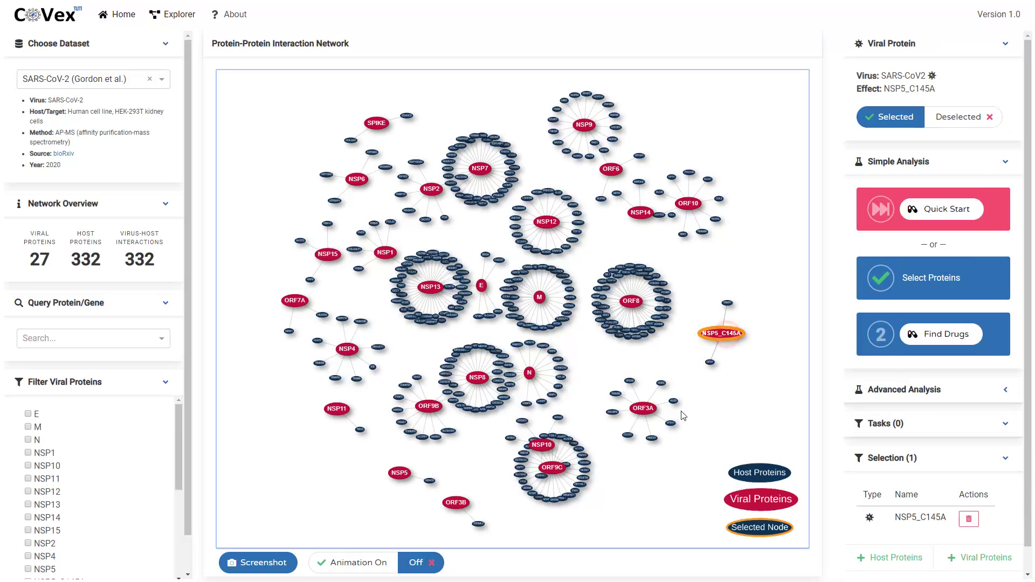
double_click(641, 410)
double_click(631, 302)
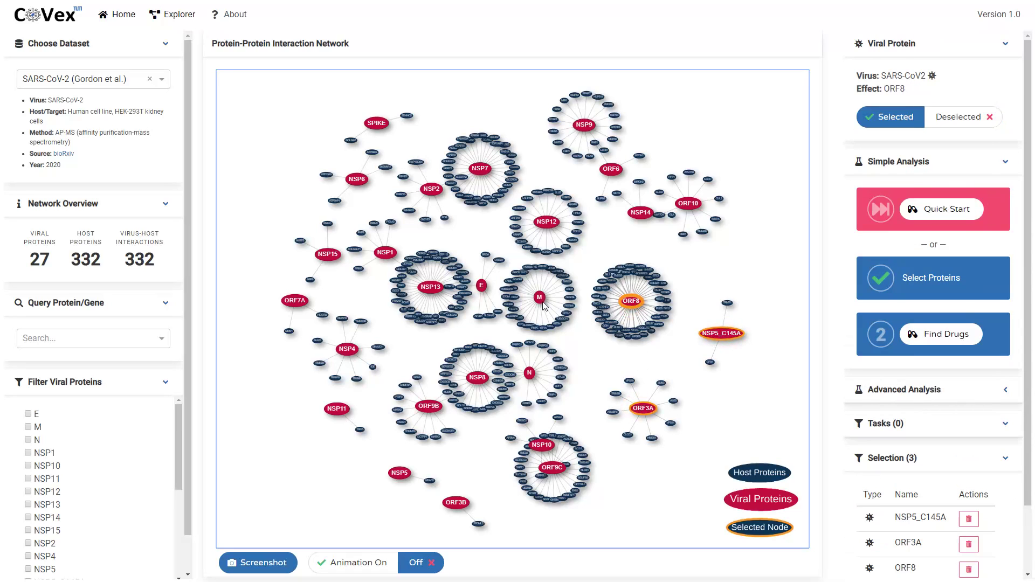
double_click(539, 297)
double_click(548, 223)
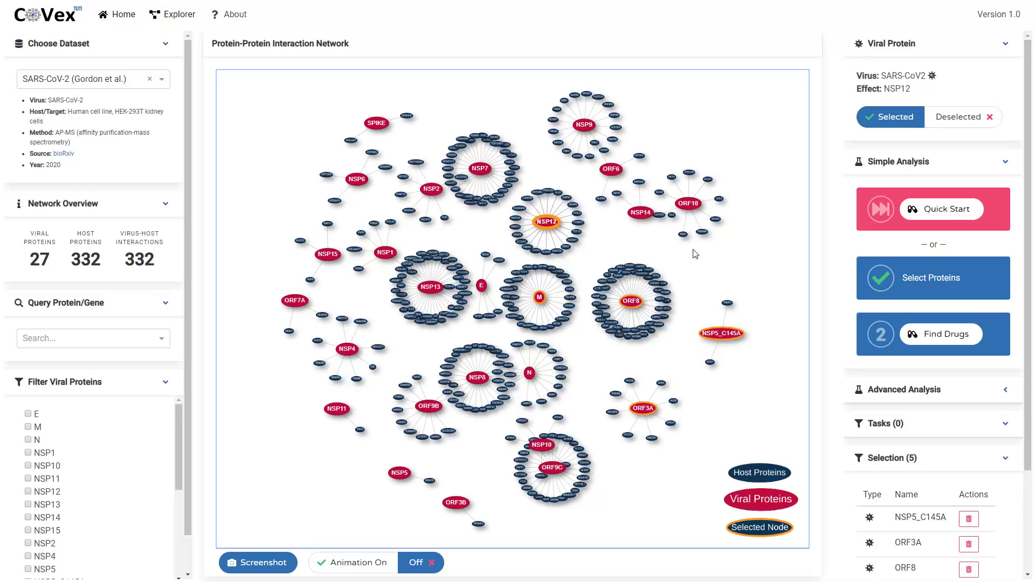
click(939, 344)
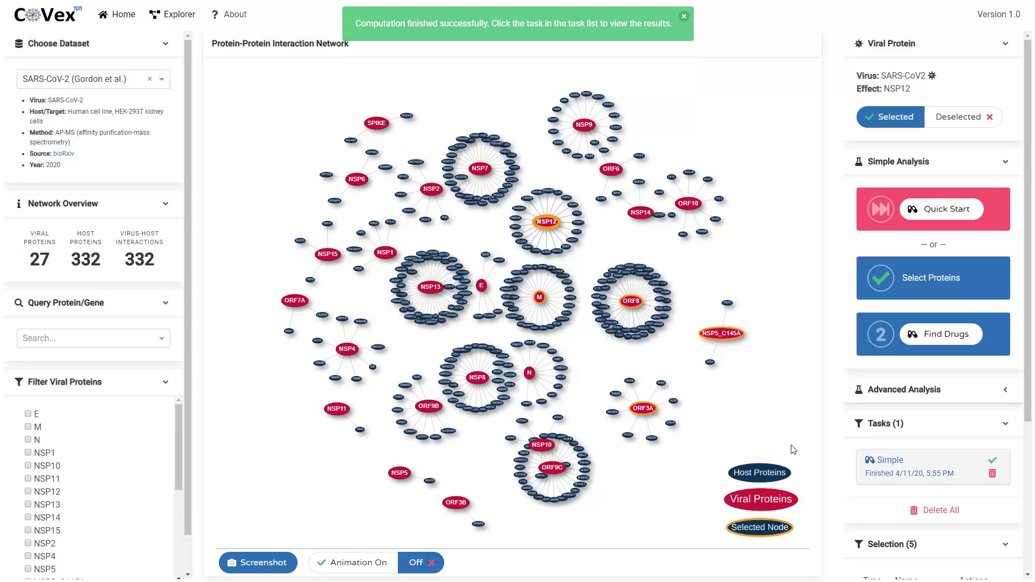
Open the Simple task's results, review the drug table and parameters, then view its drug–target network
click(893, 473)
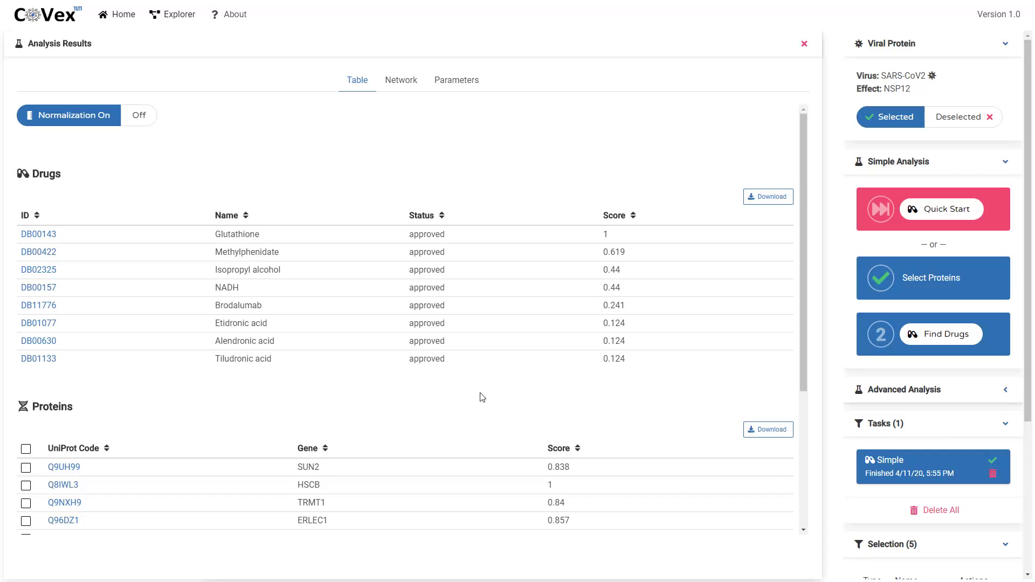
scroll(483, 398, down, 2)
scroll(521, 310, up, 2)
click(473, 87)
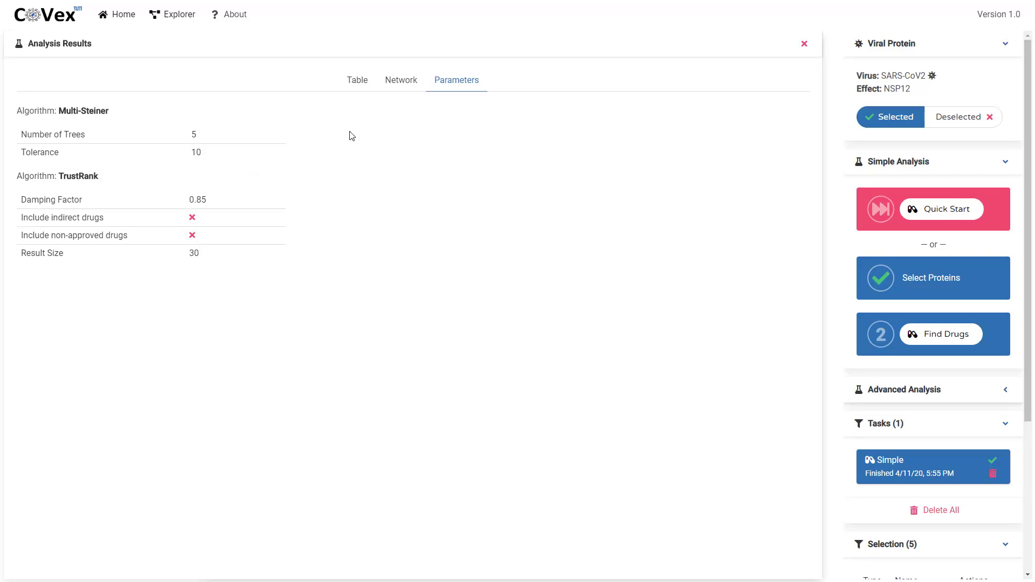
click(405, 81)
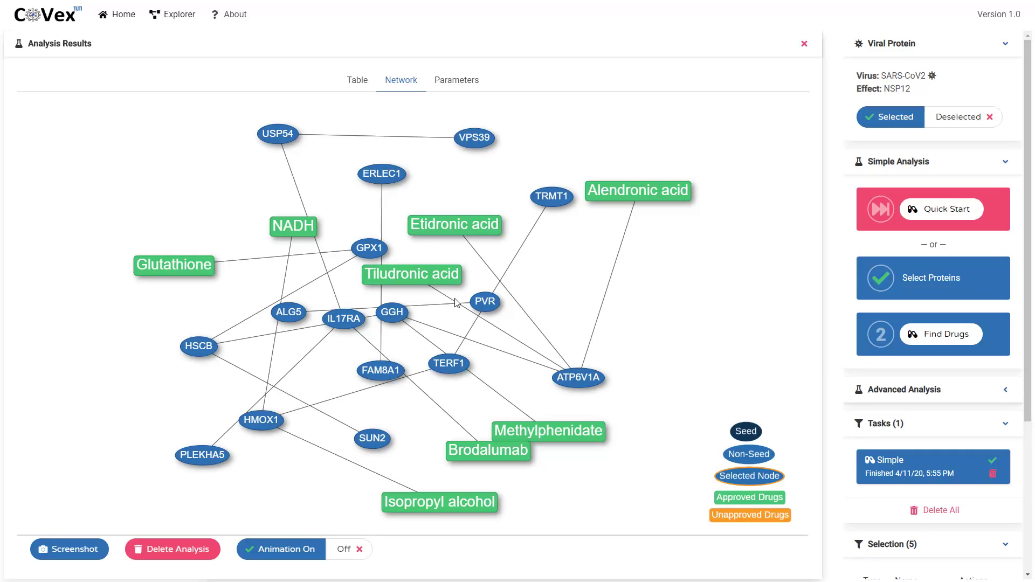
Close the analysis results and reset the protein selection to empty
click(804, 43)
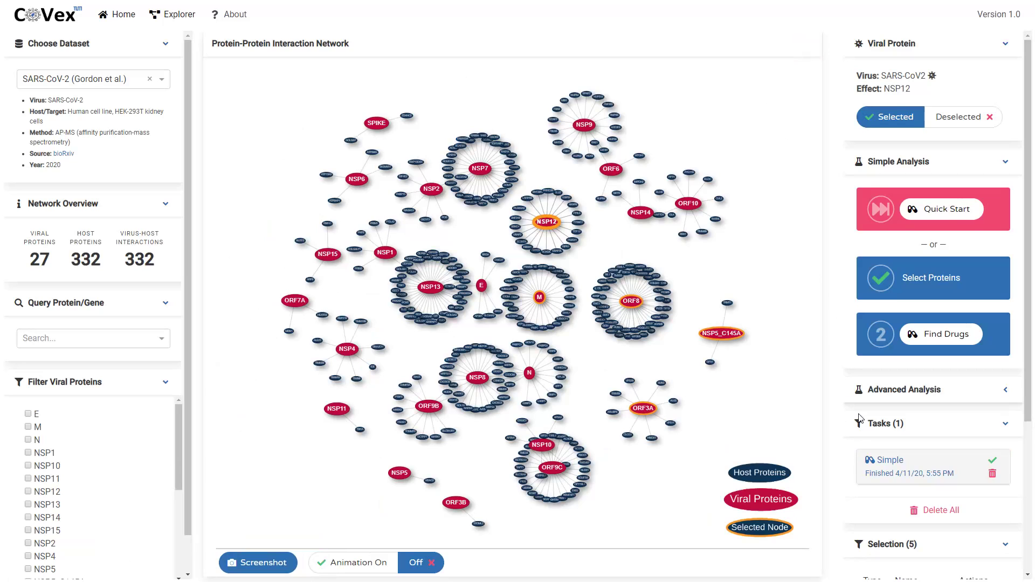
scroll(861, 418, down, 4)
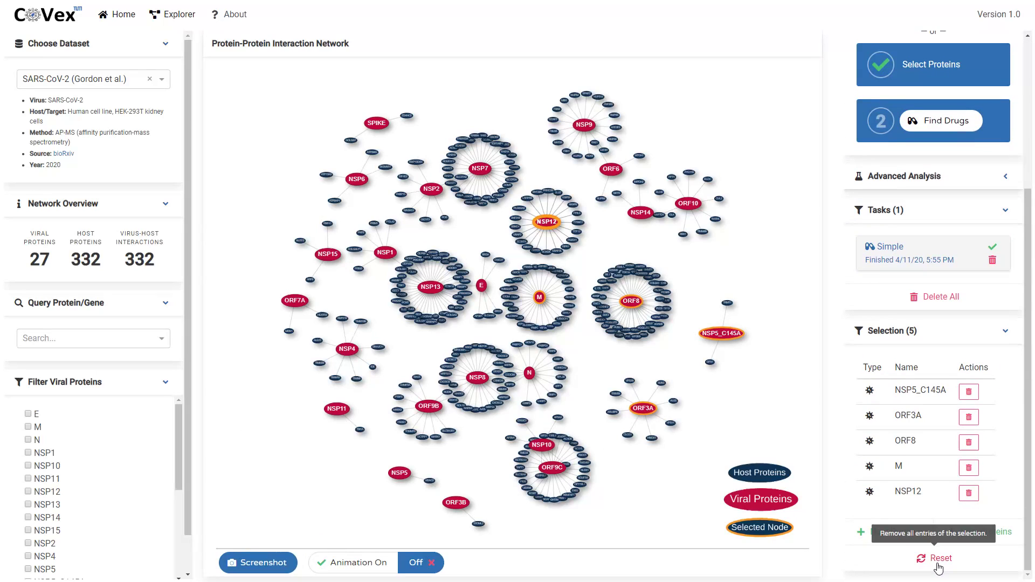
click(941, 560)
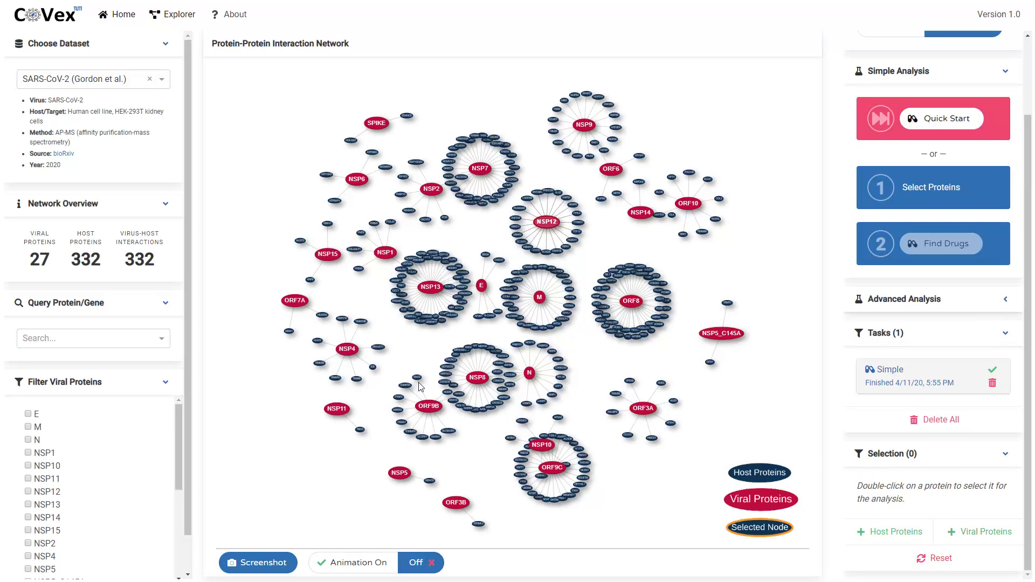
Filter the network to the NSP5, NSP4, NSP2, NSP15, NSP14, NSP5_C145A, NSP6 and NSP7 viral proteins
drag(176, 420, 76, 479)
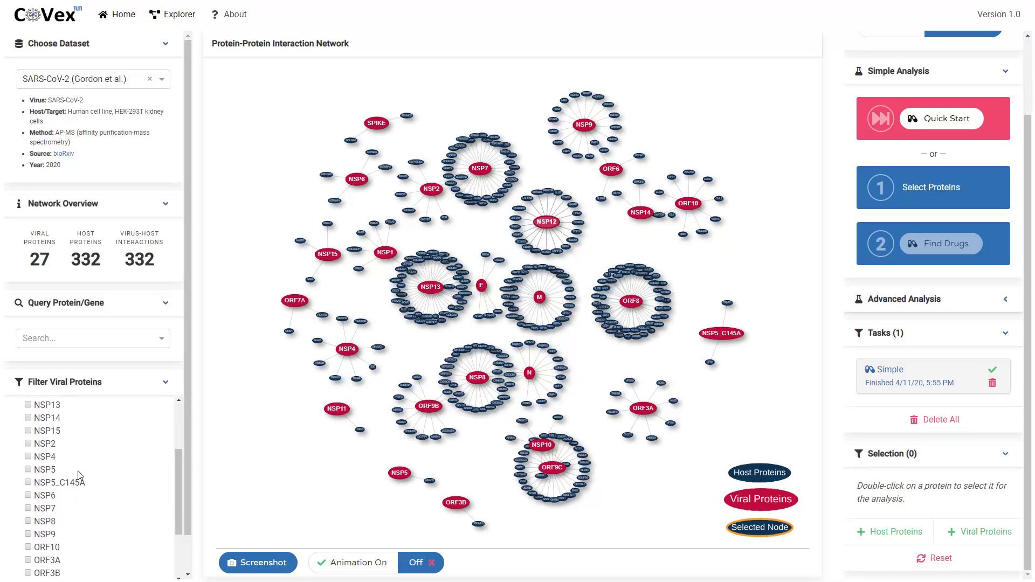
click(45, 471)
click(45, 456)
click(45, 444)
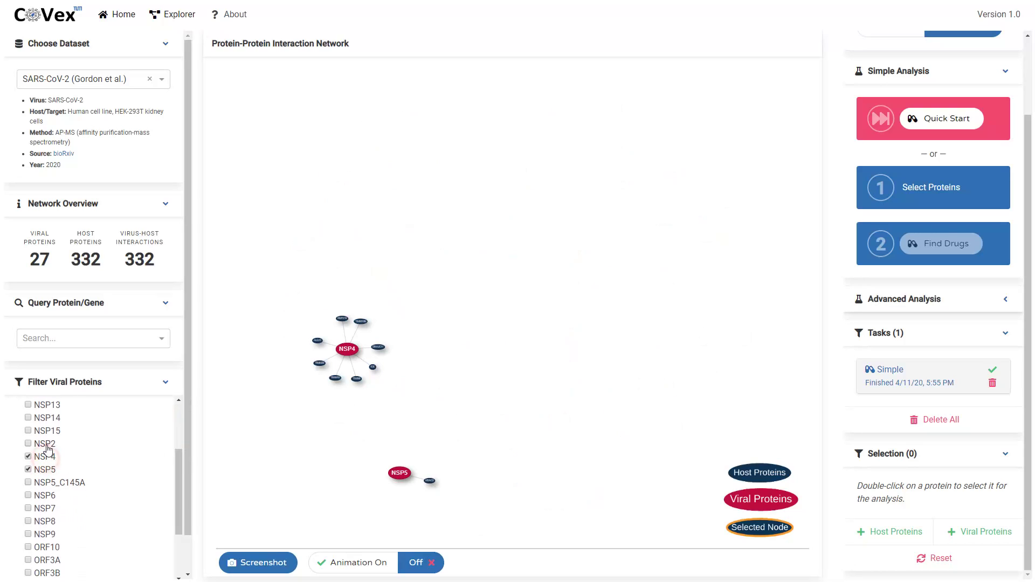
click(46, 431)
click(48, 418)
click(50, 483)
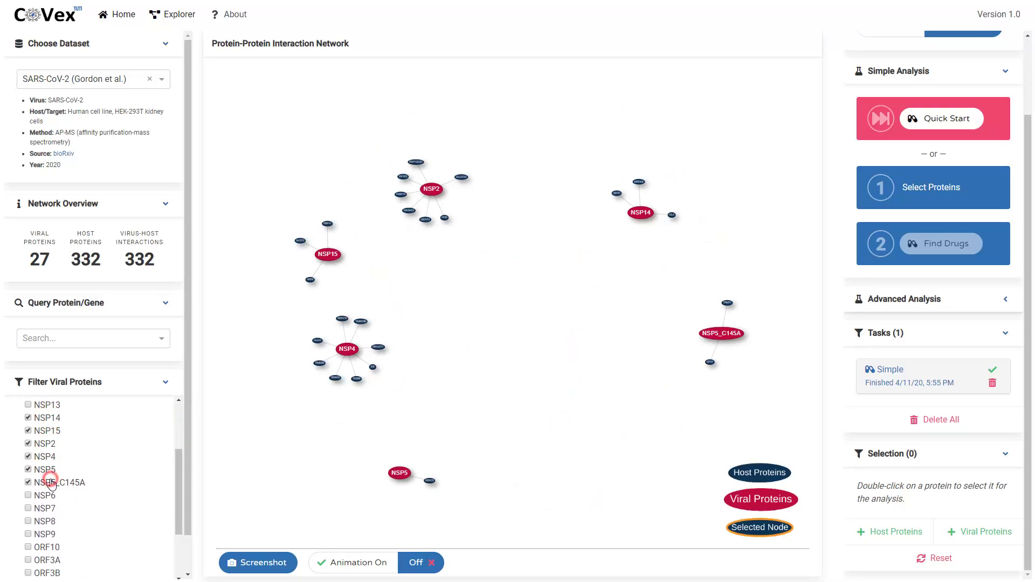
click(49, 497)
click(47, 509)
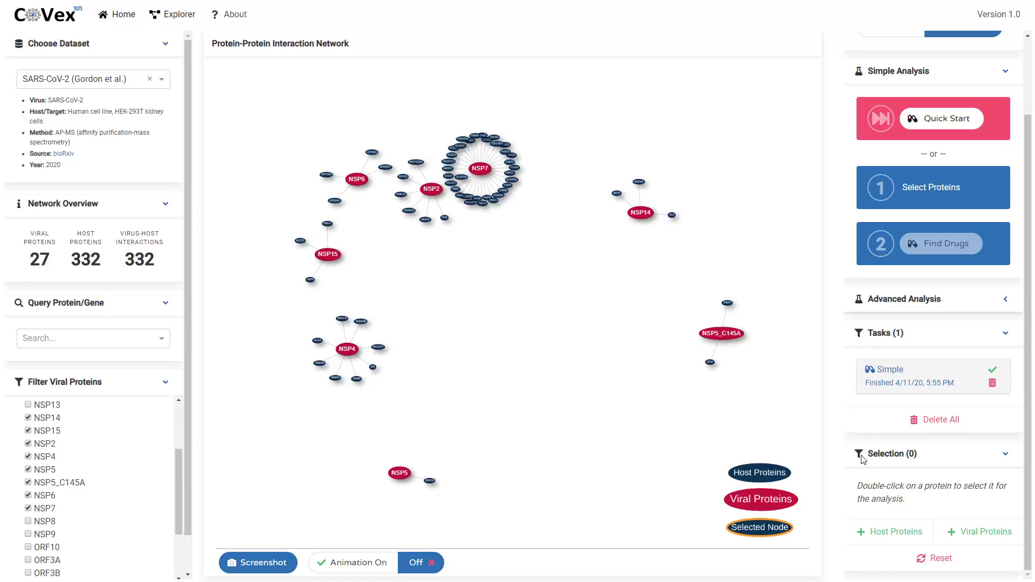
Add all 60 visible host proteins to the selection and switch from Simple to Advanced Analysis options
click(888, 534)
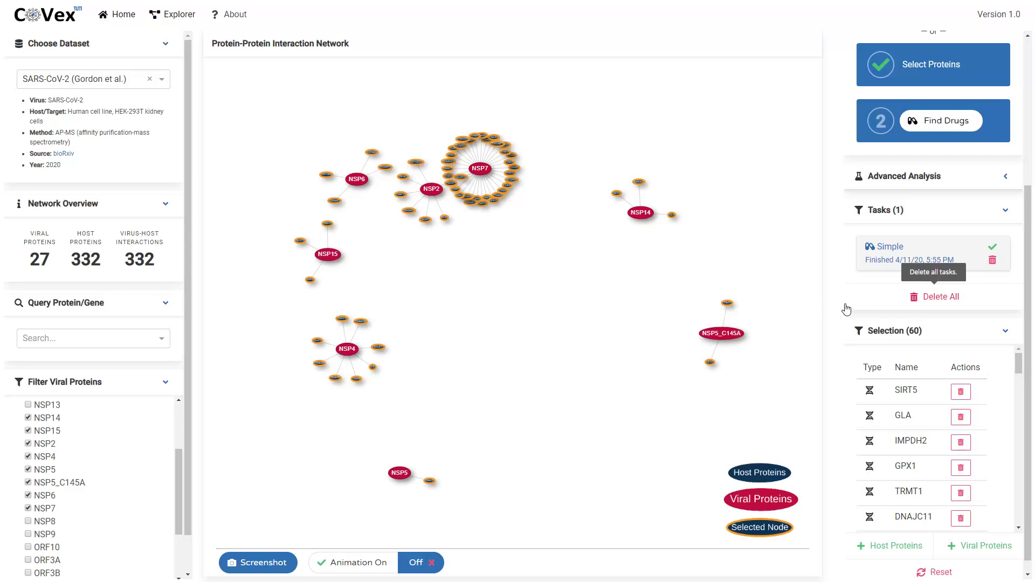
scroll(862, 296, up, 3)
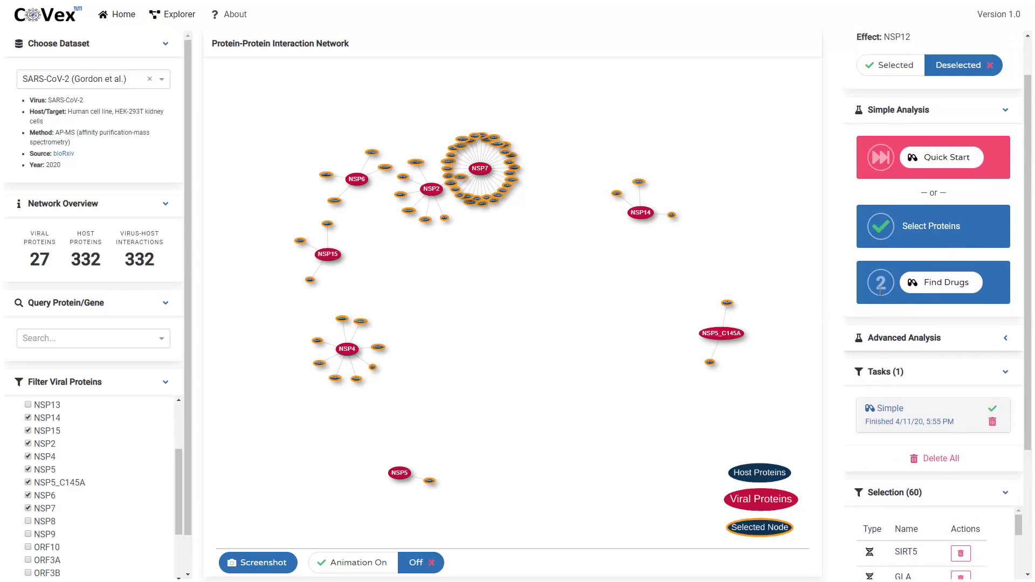
click(1007, 116)
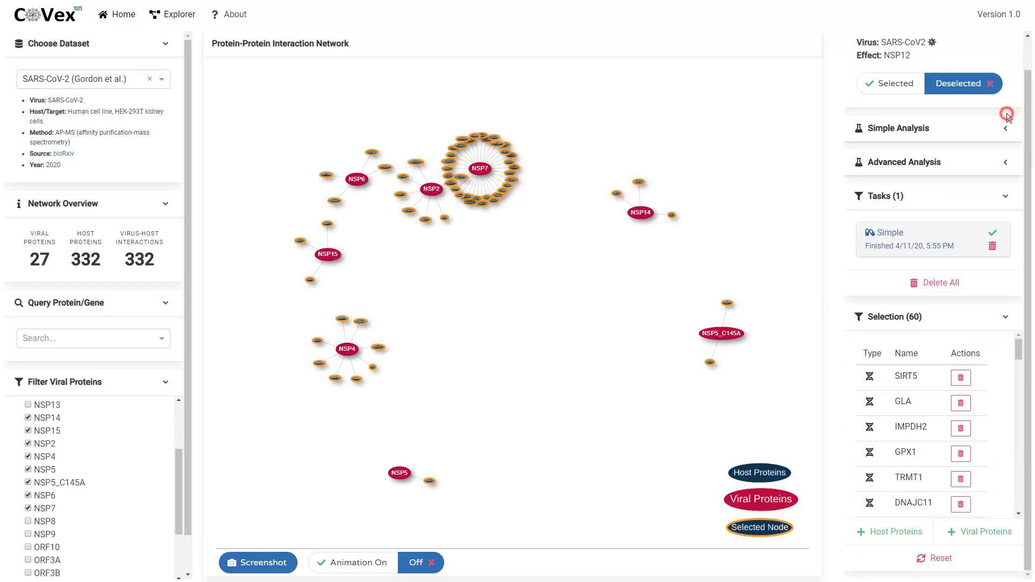
click(994, 169)
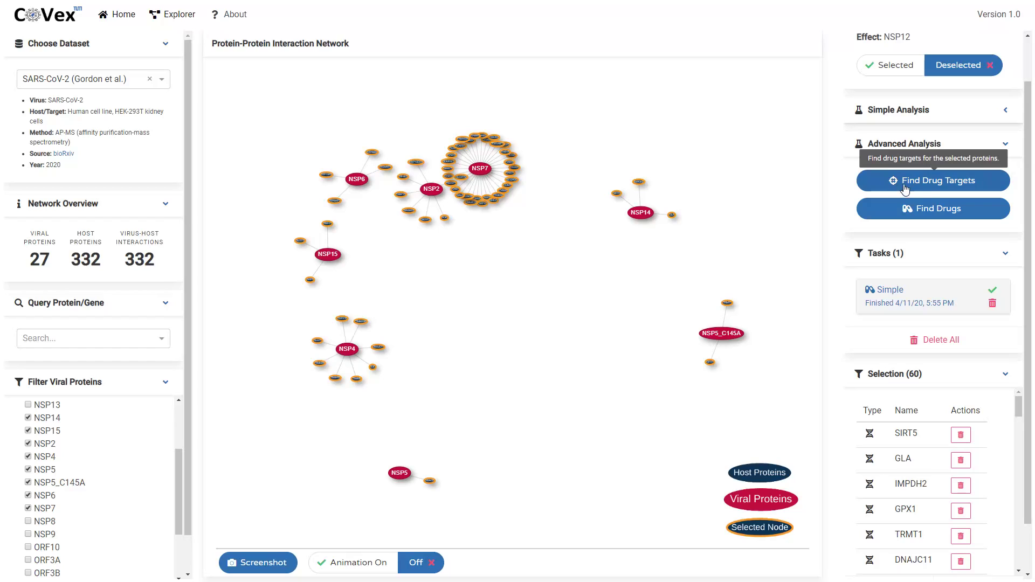
Launch a Multi-Steiner drug-target search with 5 trees and tolerance 10
click(937, 184)
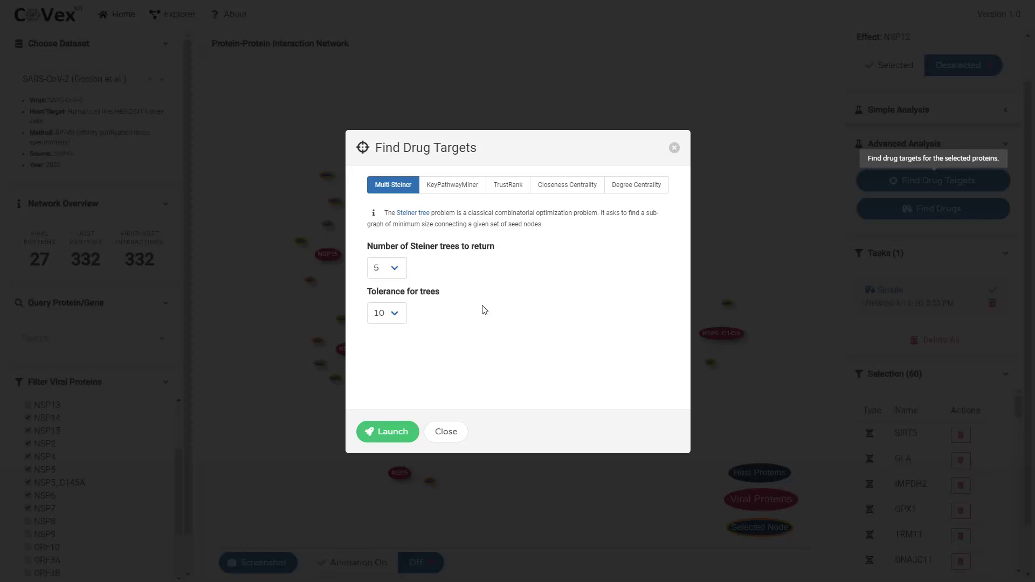
click(389, 430)
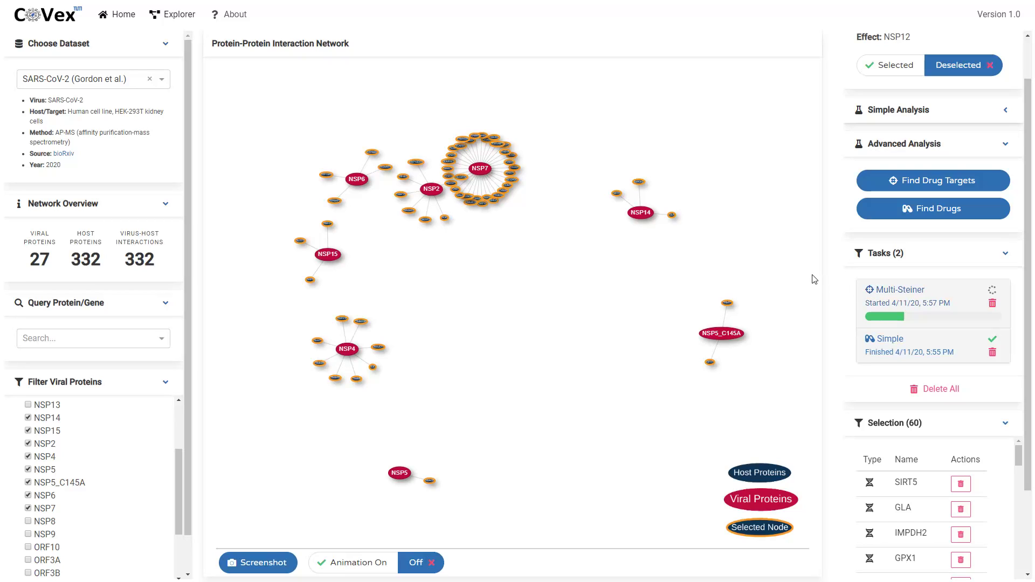
mouse_move(494, 259)
mouse_down()
mouse_move(545, 226)
mouse_move(469, 189)
mouse_move(497, 248)
mouse_move(531, 262)
mouse_move(507, 245)
mouse_up()
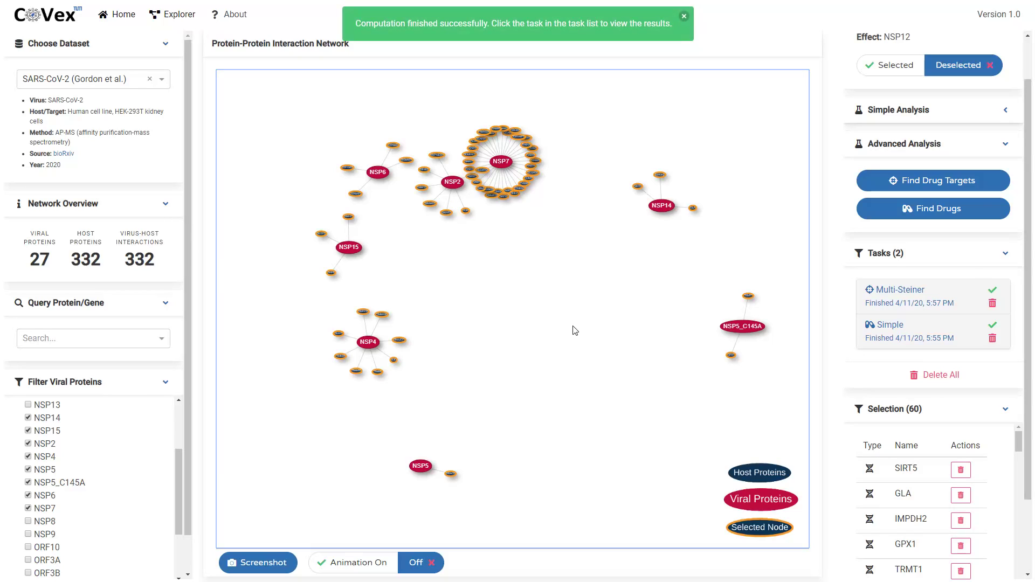
Show the Multi-Steiner result network linking NSP2, NSP4 and NSP7 to host proteins, then reset the selection
click(908, 300)
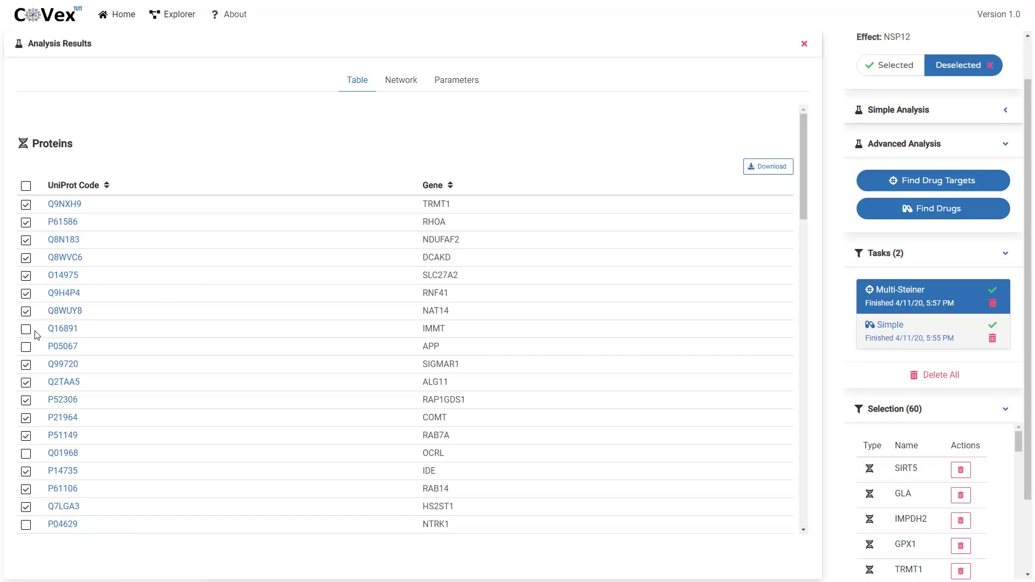
click(407, 85)
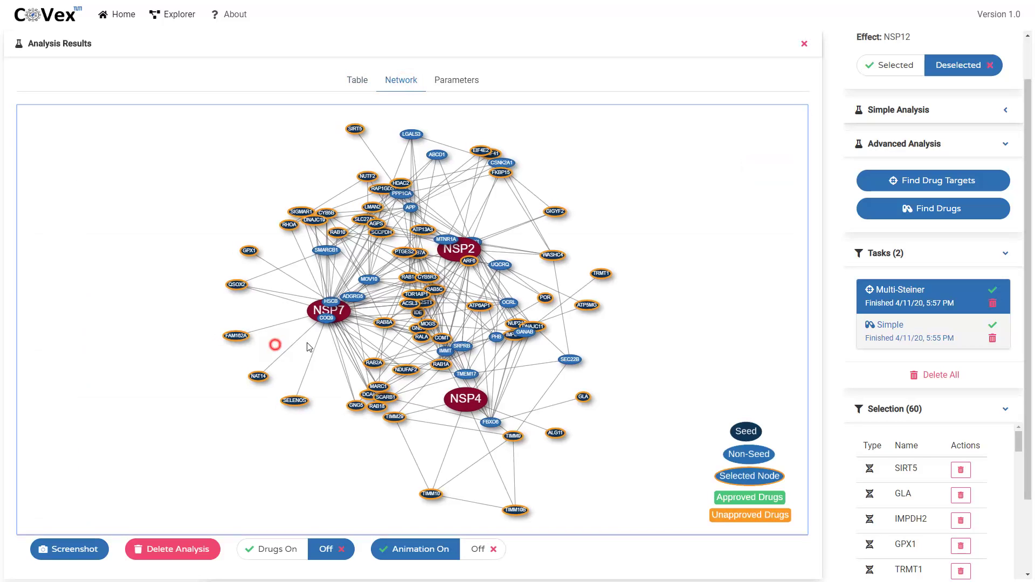
drag(273, 347, 297, 367)
click(589, 231)
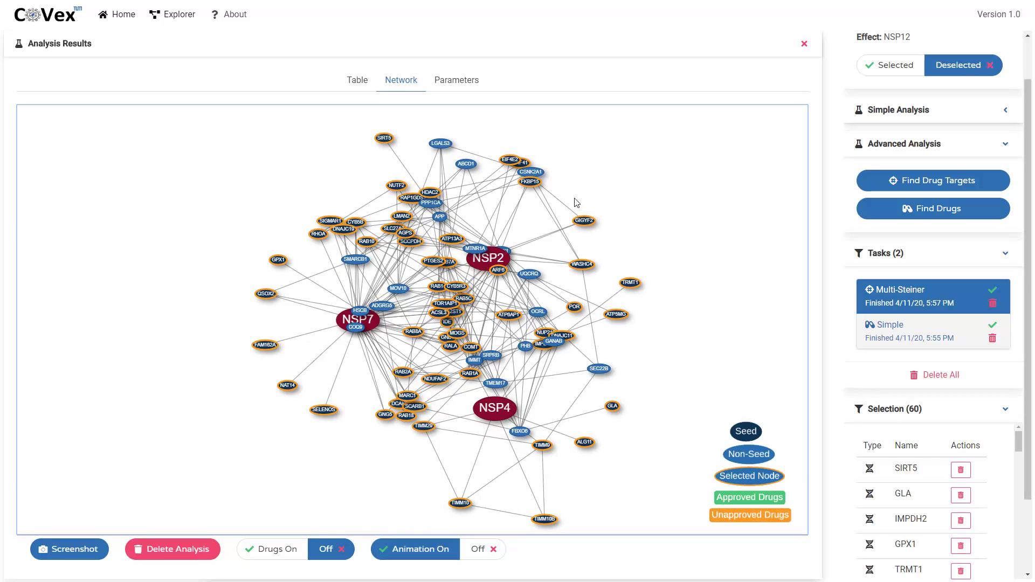
scroll(475, 250, up, 2)
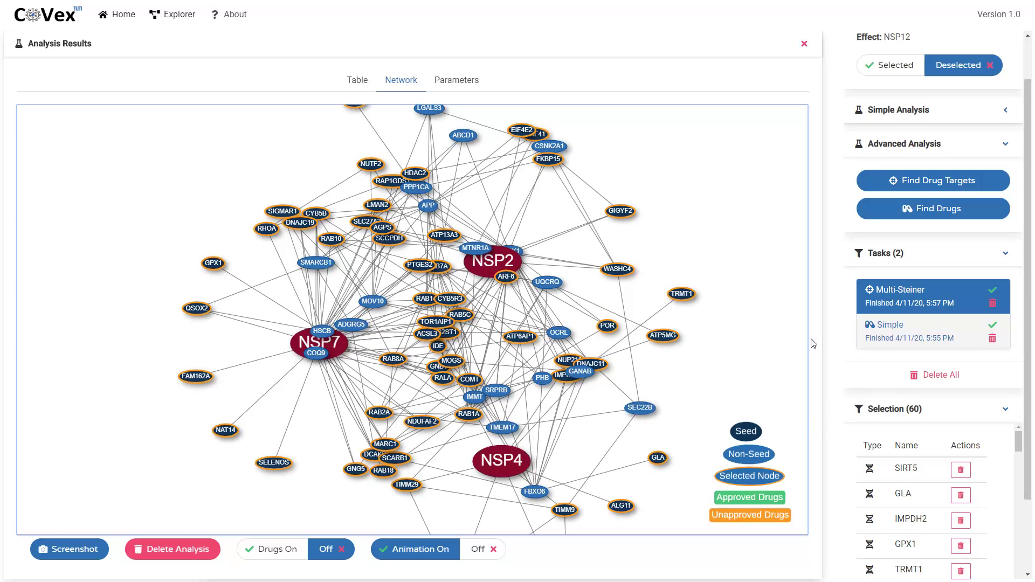
scroll(917, 507, down, 3)
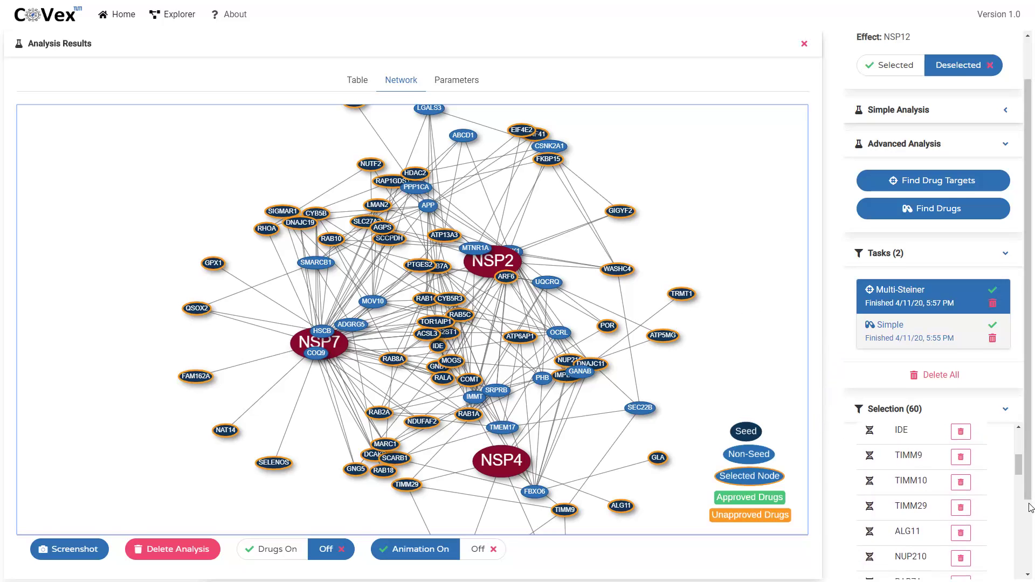
scroll(928, 517, down, 2)
click(939, 561)
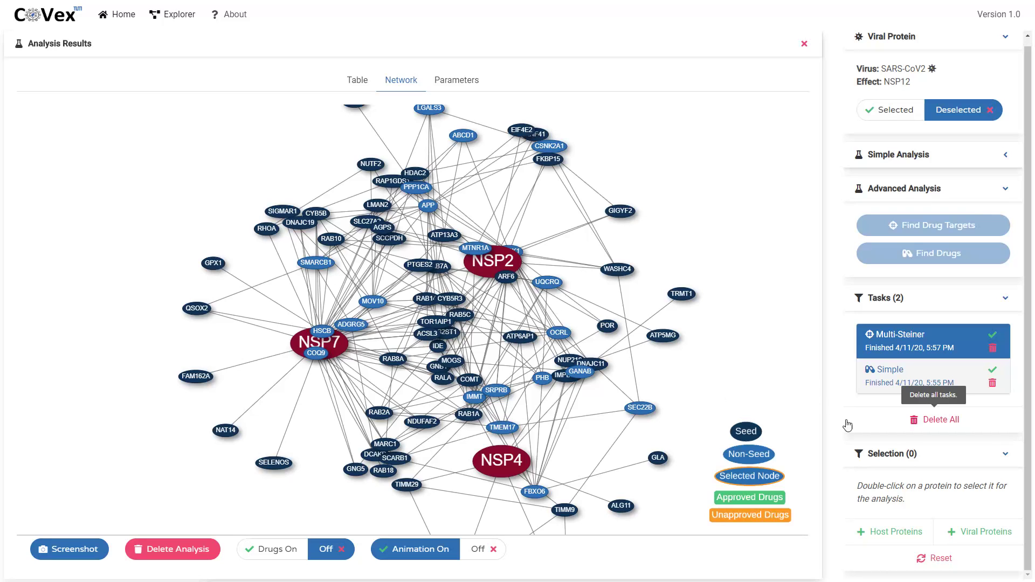
Add the 81 result host proteins to the selection and open the TrustRank Find Drugs settings
click(897, 542)
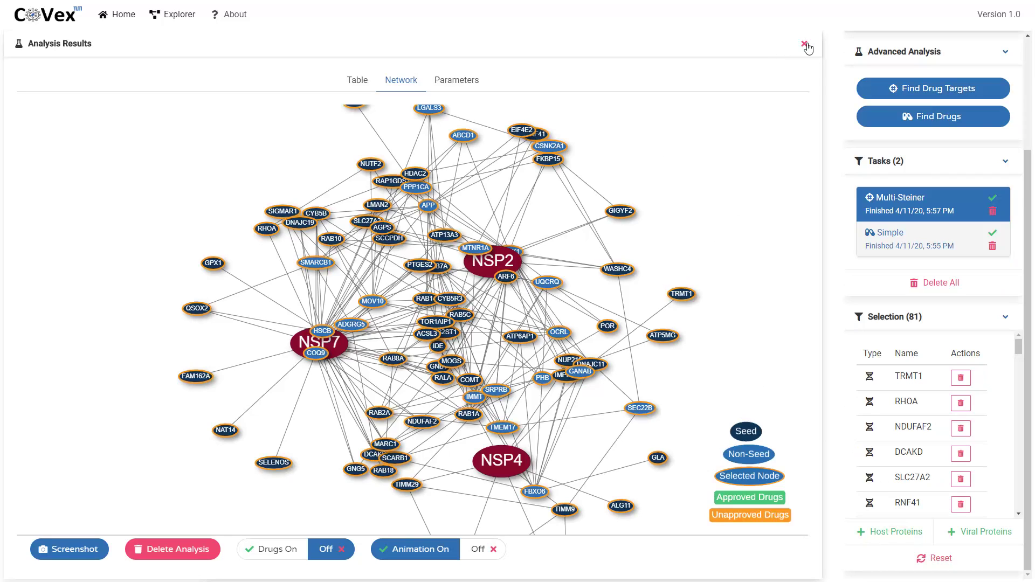
click(941, 127)
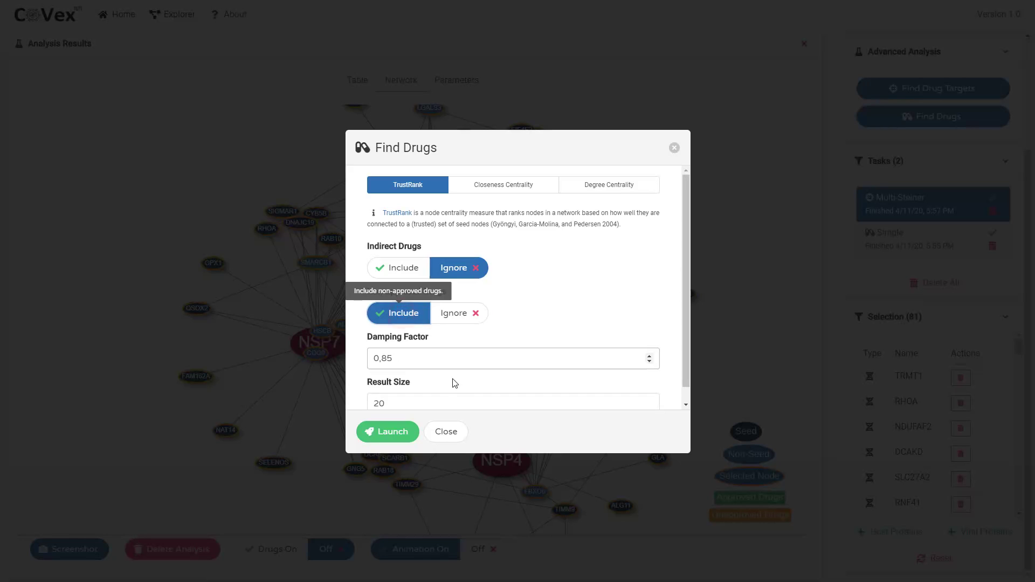
Launch the TrustRank drug search on the 81 proteins and close the Multi-Steiner results panel
click(410, 431)
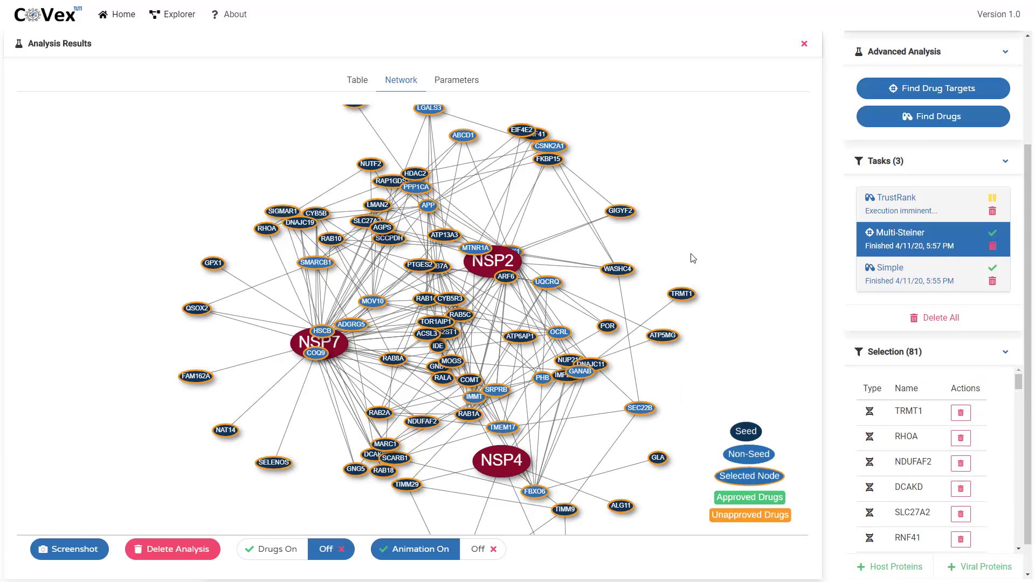
click(804, 43)
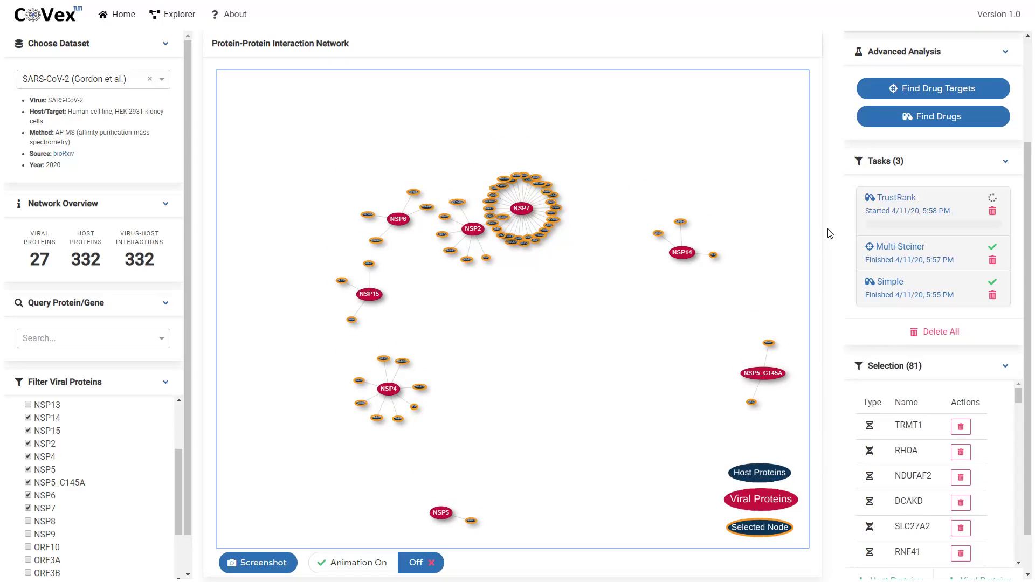
click(907, 208)
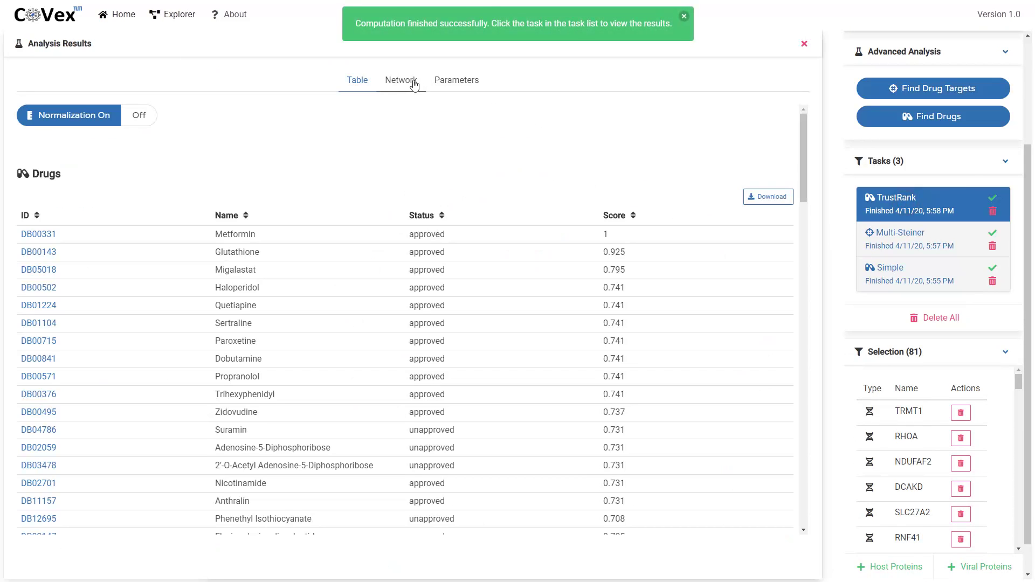
scroll(499, 419, down, 4)
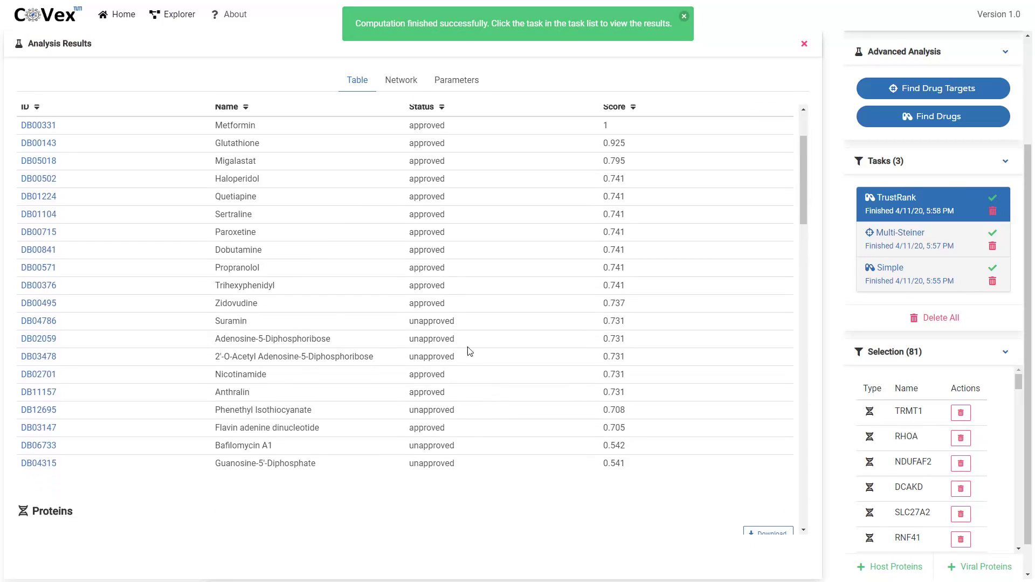
scroll(472, 291, up, 5)
click(445, 161)
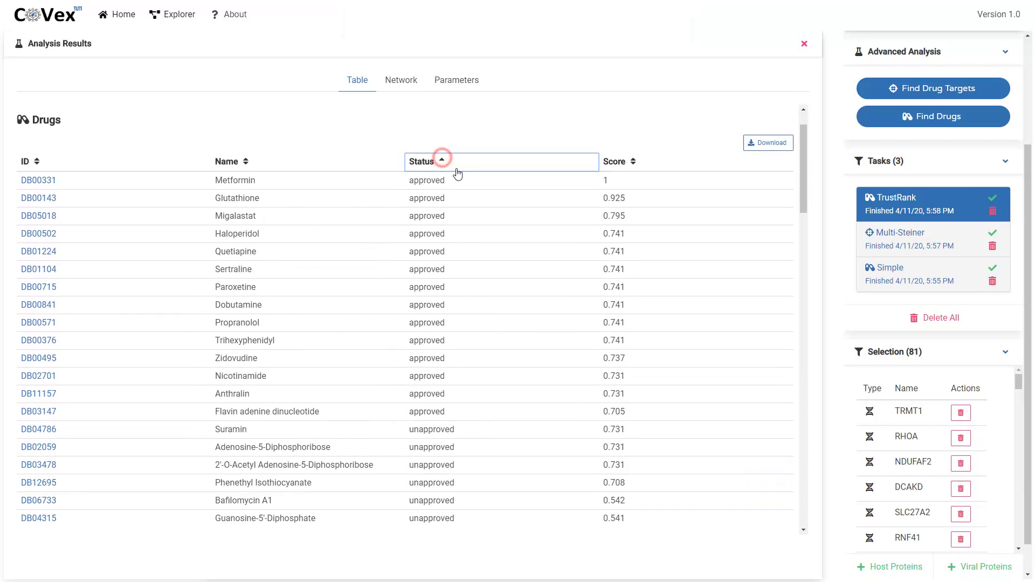
click(445, 161)
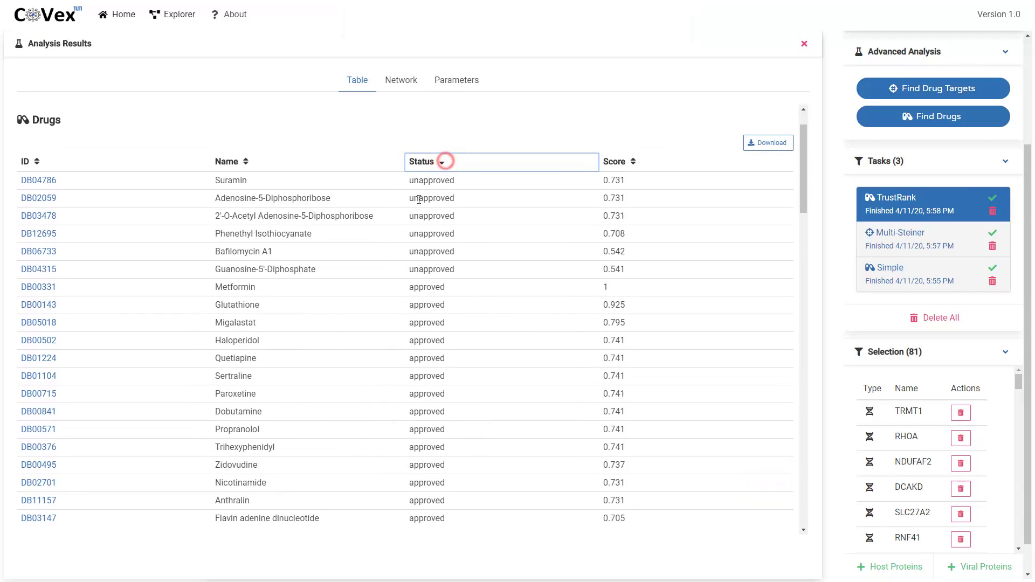
click(403, 82)
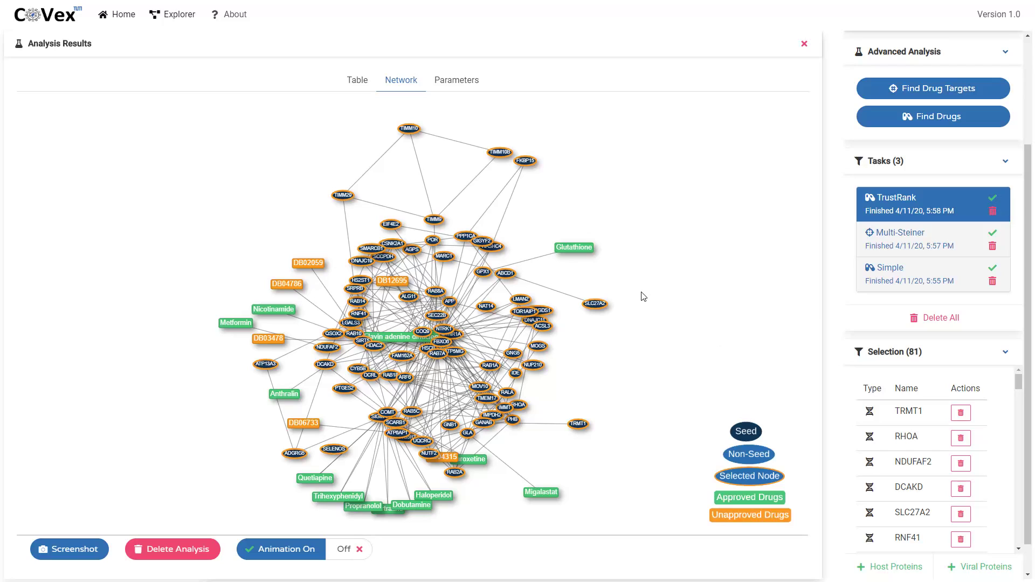
click(804, 43)
drag(595, 323, 563, 296)
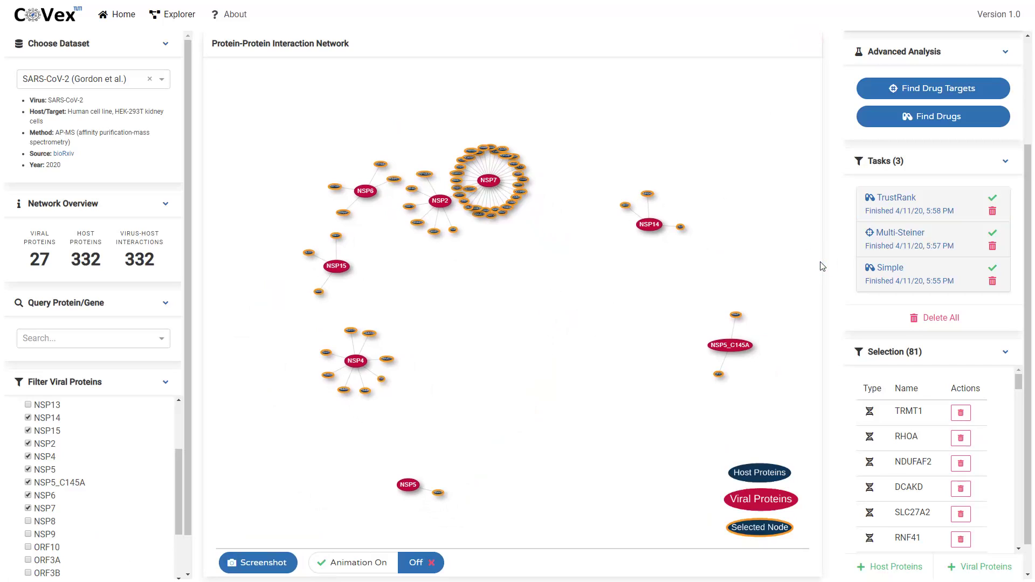